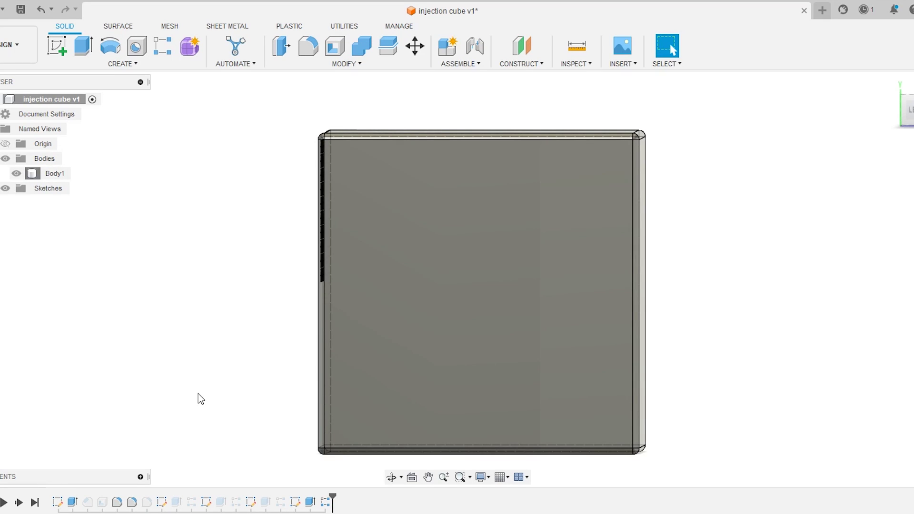
Rectangular-pattern the circle cluster so it fills the cube's whole front face.
{"action": "left_click", "coordinate": [328, 373]}
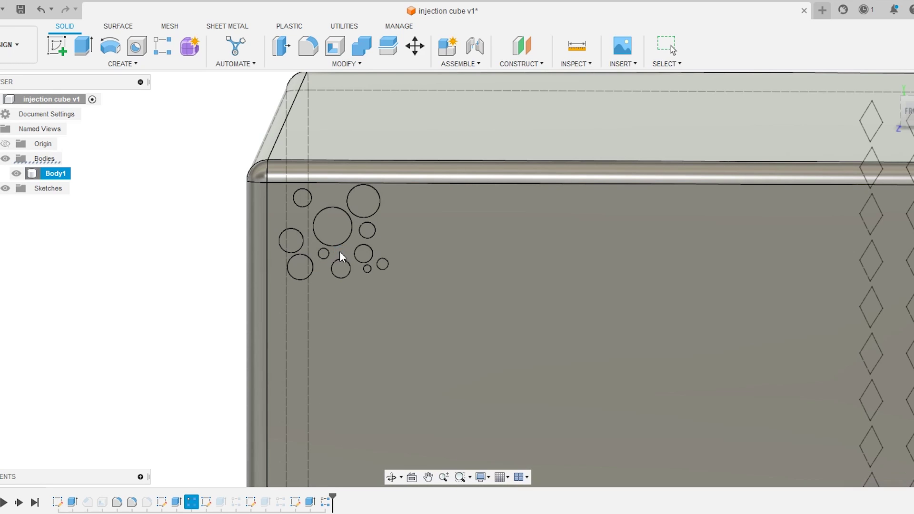
{"action": "key", "text": "Return"}
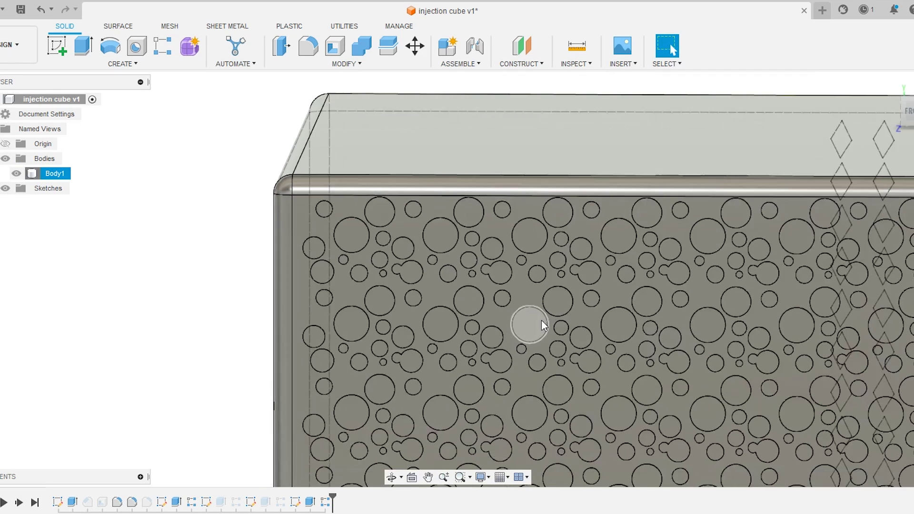
{"action": "scroll", "coordinate": [543, 325], "scroll_direction": "down", "scroll_amount": 3}
Orbit and zoom around the cube to inspect the circle texture and the back face.
{"action": "middle_click_drag", "start_coordinate": [551, 333], "coordinate": [516, 279], "text": "shift"}
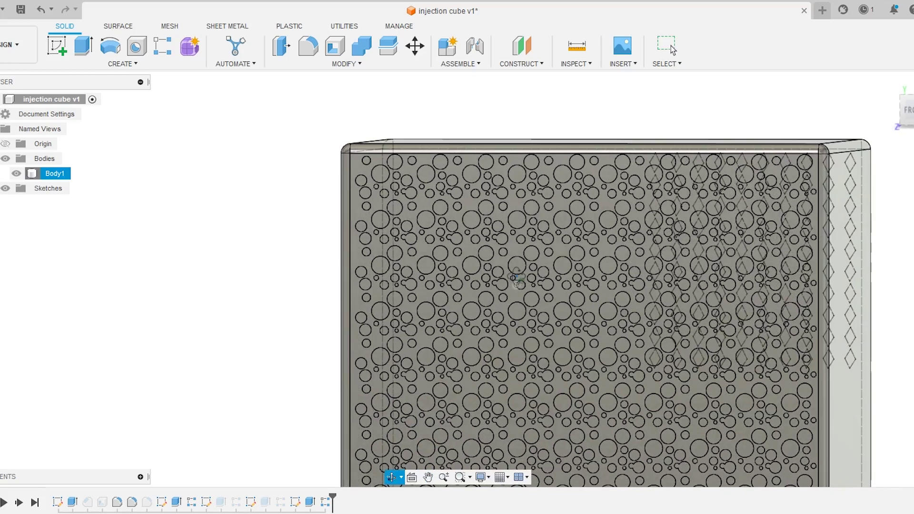
{"action": "scroll", "coordinate": [517, 323], "scroll_direction": "down", "scroll_amount": 3}
{"action": "middle_click_drag", "start_coordinate": [516, 323], "coordinate": [475, 292], "text": "shift"}
{"action": "scroll", "coordinate": [501, 337], "scroll_direction": "up", "scroll_amount": 3}
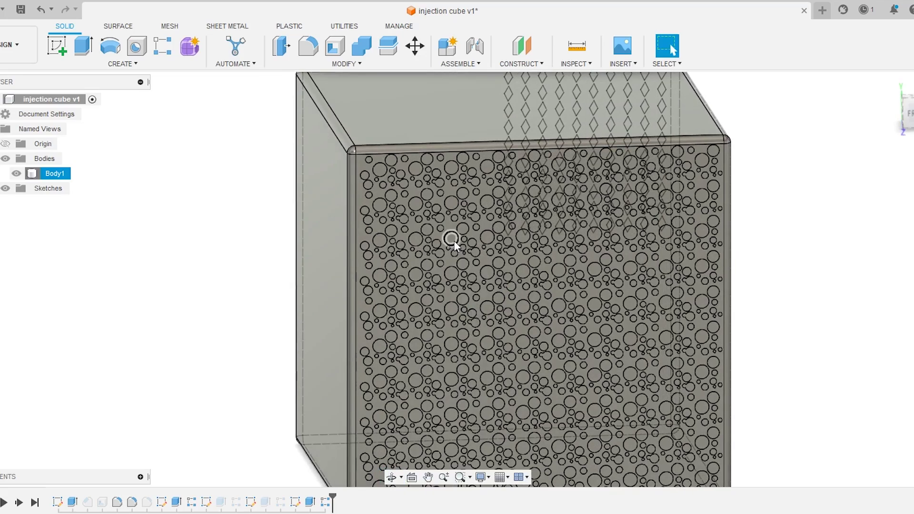
{"action": "scroll", "coordinate": [453, 242], "scroll_direction": "up", "scroll_amount": 5}
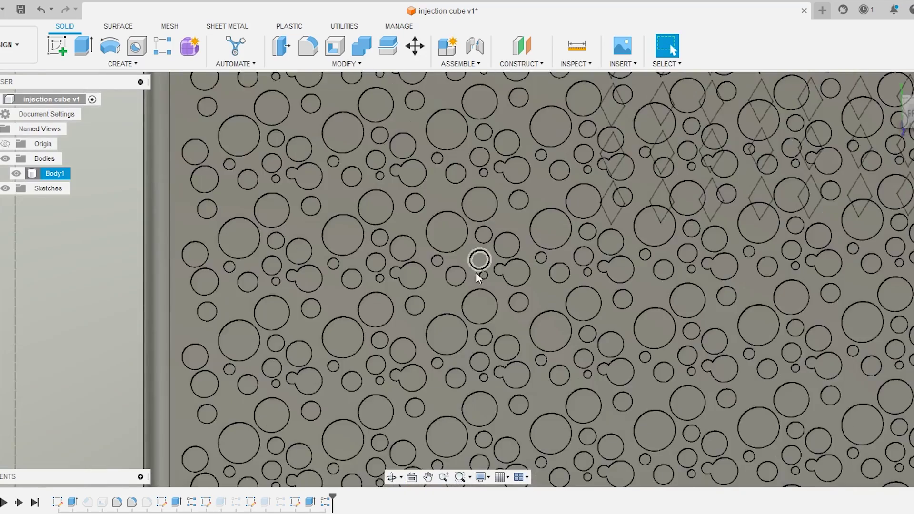
{"action": "scroll", "coordinate": [479, 277], "scroll_direction": "down", "scroll_amount": 6}
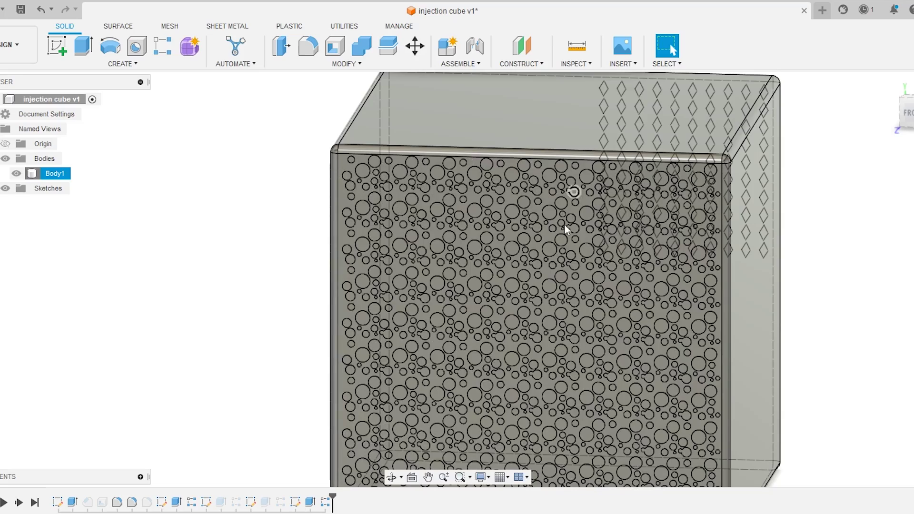
{"action": "scroll", "coordinate": [465, 310], "scroll_direction": "down", "scroll_amount": 3}
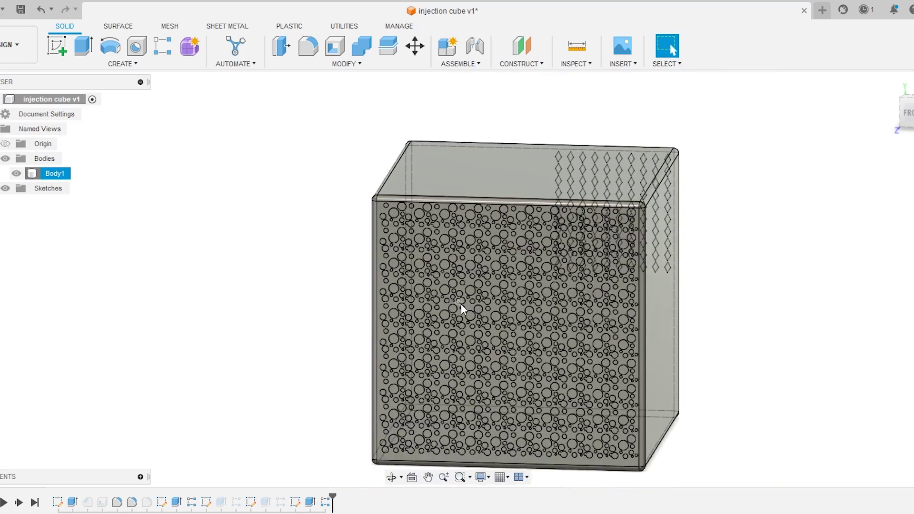
{"action": "scroll", "coordinate": [465, 310], "scroll_direction": "up", "scroll_amount": 3}
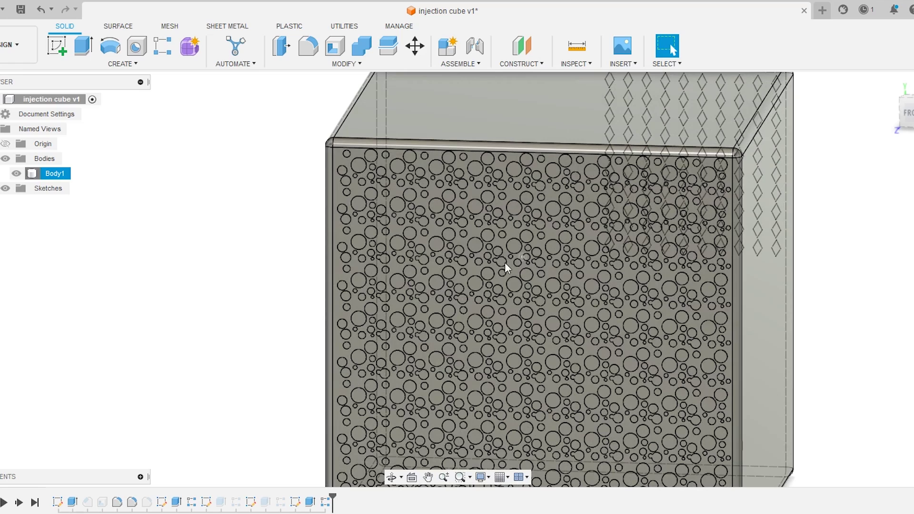
{"action": "middle_click_drag", "start_coordinate": [486, 279], "coordinate": [434, 275], "text": "shift"}
{"action": "scroll", "coordinate": [378, 164], "scroll_direction": "up", "scroll_amount": 5}
{"action": "scroll", "coordinate": [405, 280], "scroll_direction": "down", "scroll_amount": 3}
{"action": "scroll", "coordinate": [373, 190], "scroll_direction": "up", "scroll_amount": 2}
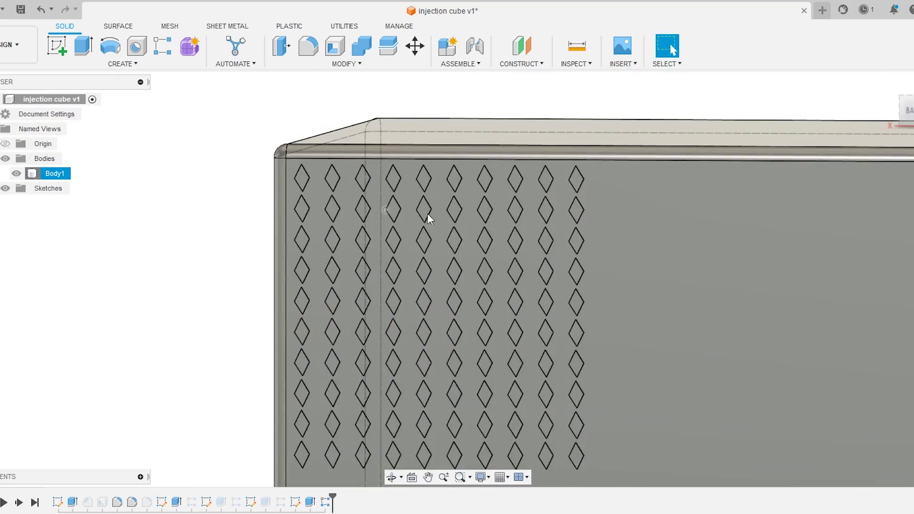
{"action": "scroll", "coordinate": [395, 213], "scroll_direction": "down", "scroll_amount": 3}
{"action": "scroll", "coordinate": [333, 195], "scroll_direction": "up", "scroll_amount": 3}
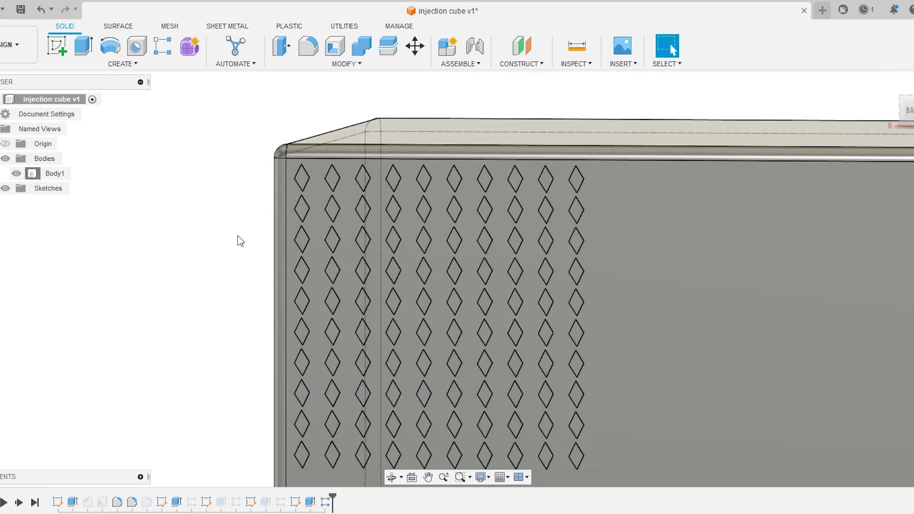
{"action": "left_click", "coordinate": [336, 174]}
{"action": "middle_click_drag", "start_coordinate": [336, 175], "coordinate": [442, 278], "text": "shift"}
{"action": "scroll", "coordinate": [456, 270], "scroll_direction": "up", "scroll_amount": 3}
{"action": "scroll", "coordinate": [453, 255], "scroll_direction": "down", "scroll_amount": 3}
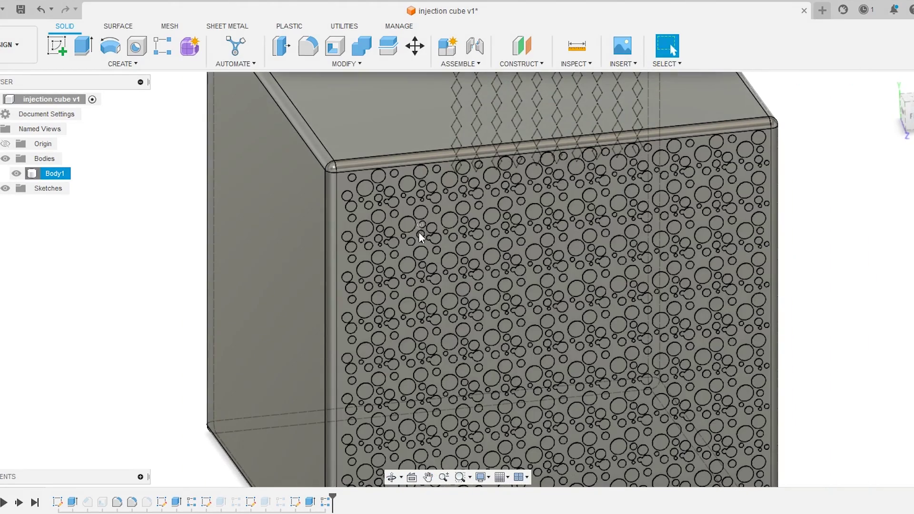
{"action": "scroll", "coordinate": [434, 307], "scroll_direction": "up", "scroll_amount": 2}
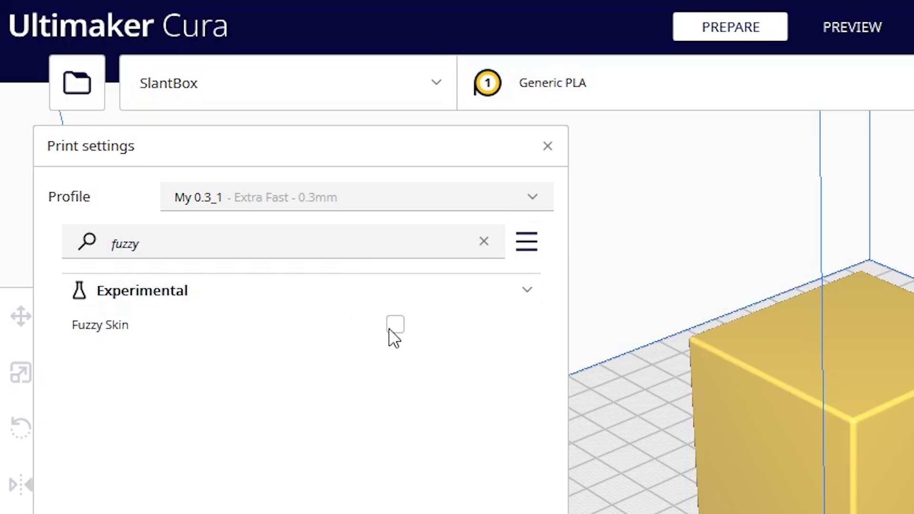
Enable Fuzzy Skin and clear the Fuzzy Skin Thickness value to enter 2.0 mm.
{"action": "left_click", "coordinate": [393, 328]}
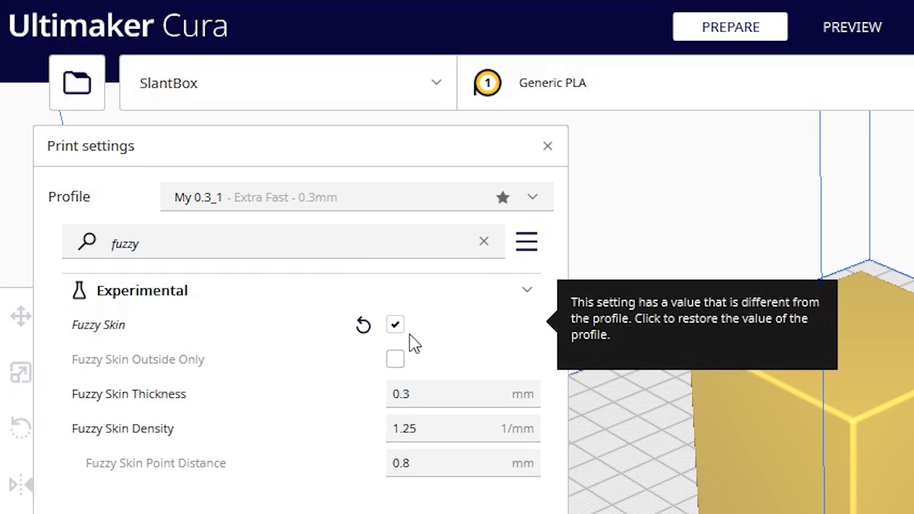
{"action": "left_click", "coordinate": [431, 397]}
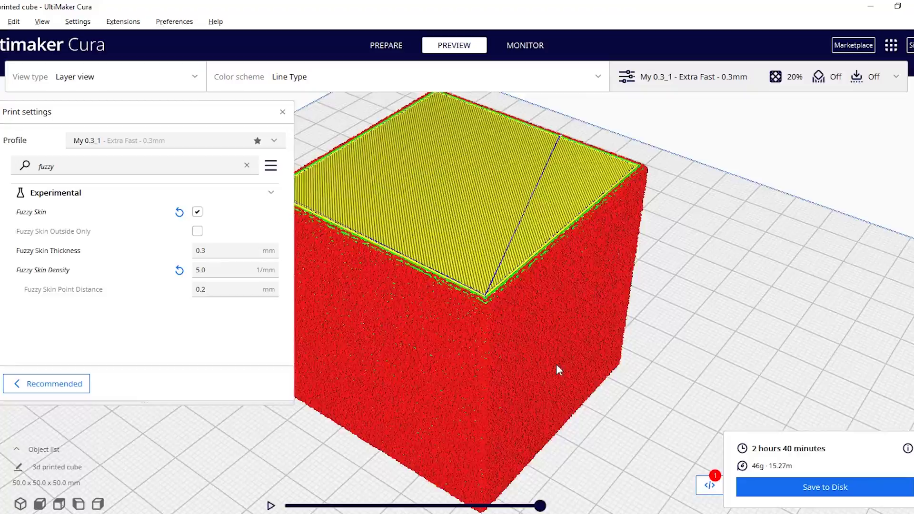
{"action": "scroll", "coordinate": [556, 363], "scroll_direction": "up", "scroll_amount": 10}
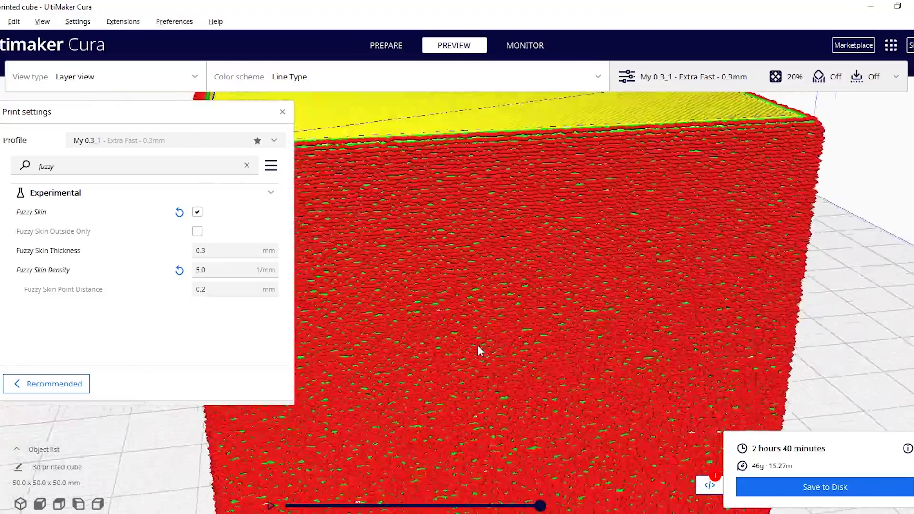
{"action": "right_click_drag", "start_coordinate": [390, 350], "coordinate": [337, 270]}
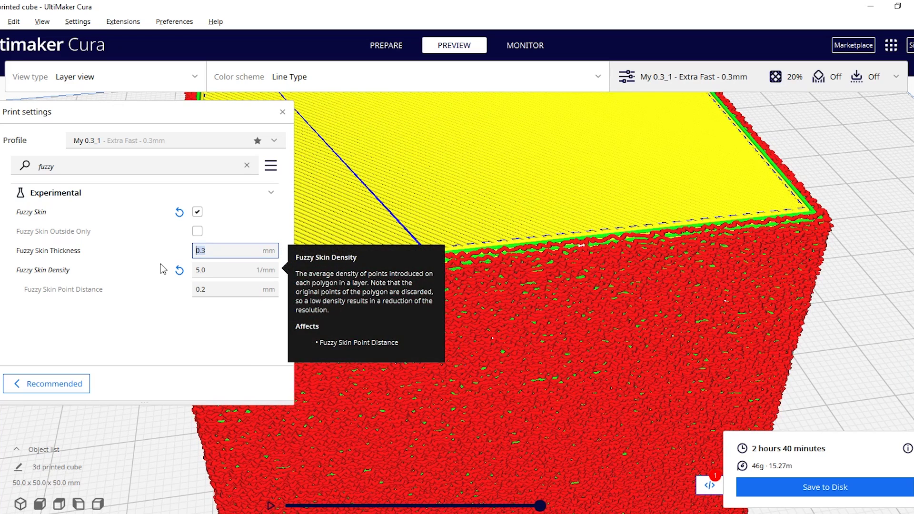
{"action": "key", "text": "BackSpace"}
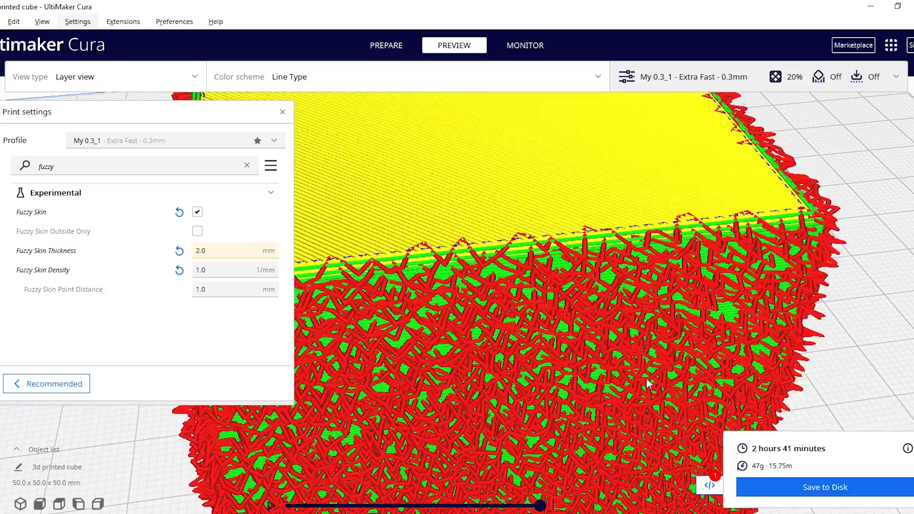
{"action": "right_click_drag", "start_coordinate": [649, 384], "coordinate": [447, 220]}
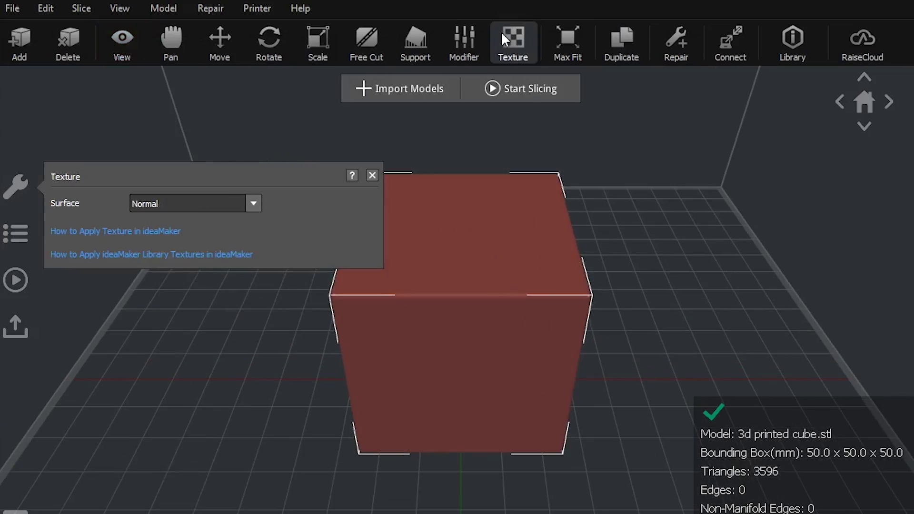
Set the surface to Custom Texture with Cube mapping and load the zebra texture image.
{"action": "left_click", "coordinate": [253, 204]}
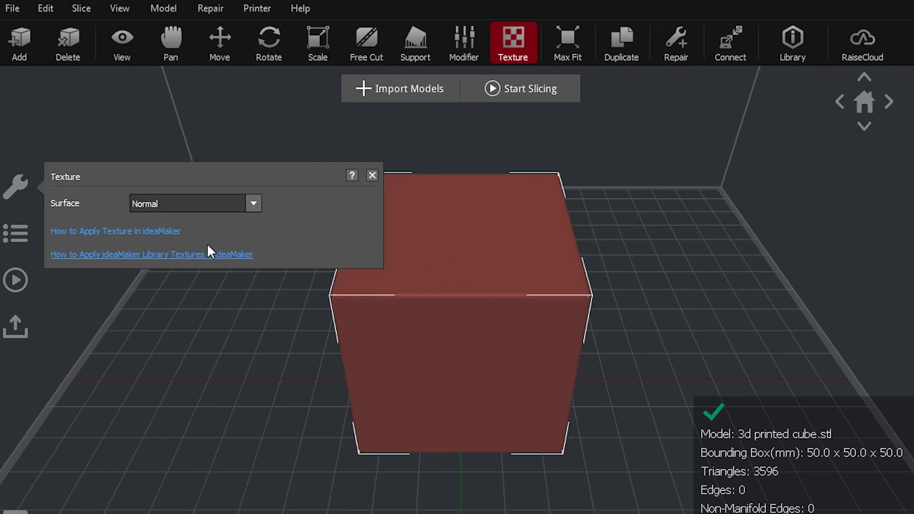
{"action": "left_click", "coordinate": [177, 262]}
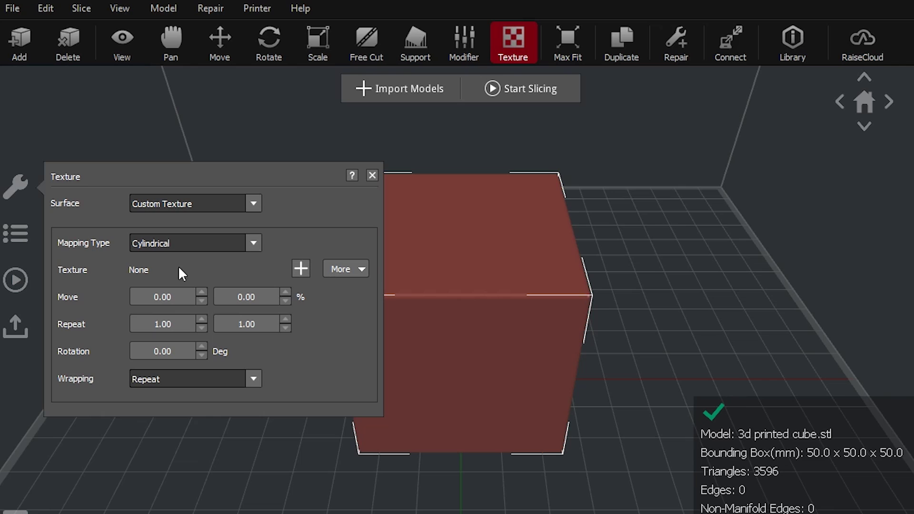
{"action": "left_click", "coordinate": [253, 243]}
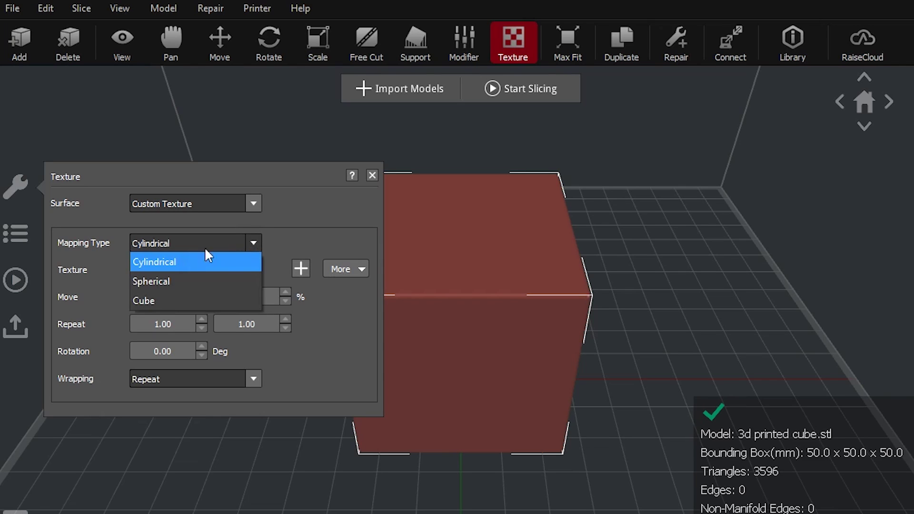
{"action": "left_click", "coordinate": [153, 298]}
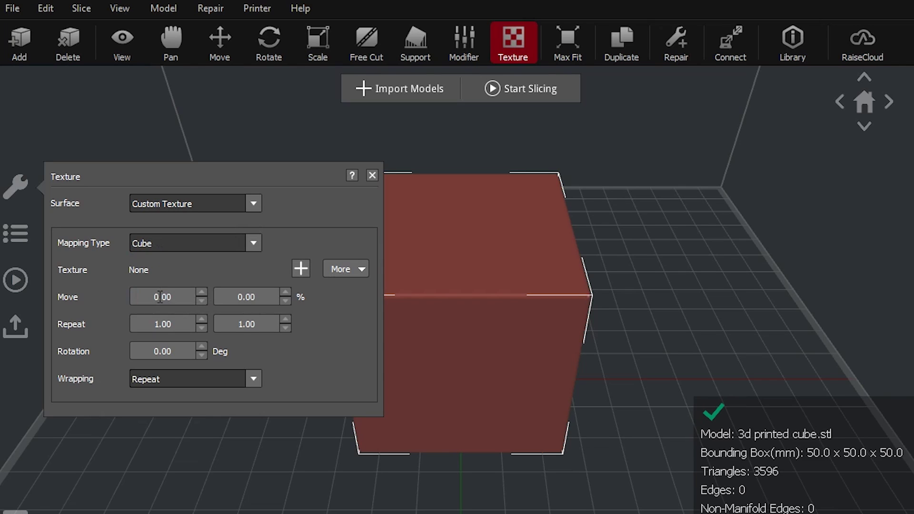
{"action": "left_click", "coordinate": [301, 269]}
{"action": "left_click", "coordinate": [173, 193]}
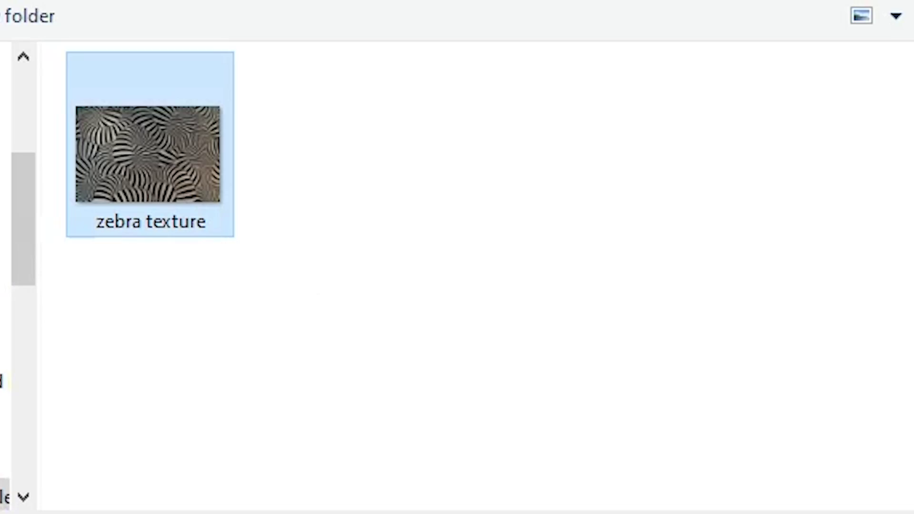
{"action": "key", "text": "Return"}
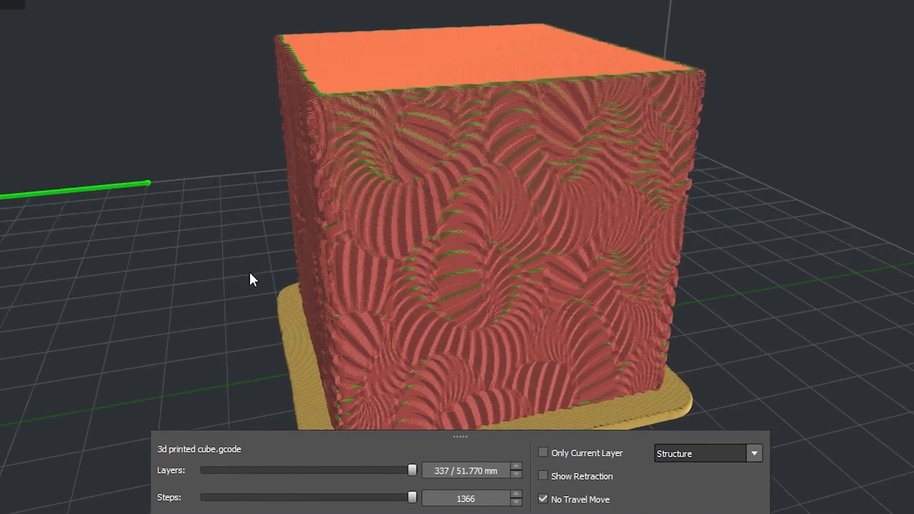
{"action": "scroll", "coordinate": [291, 300], "scroll_direction": "up", "scroll_amount": 3}
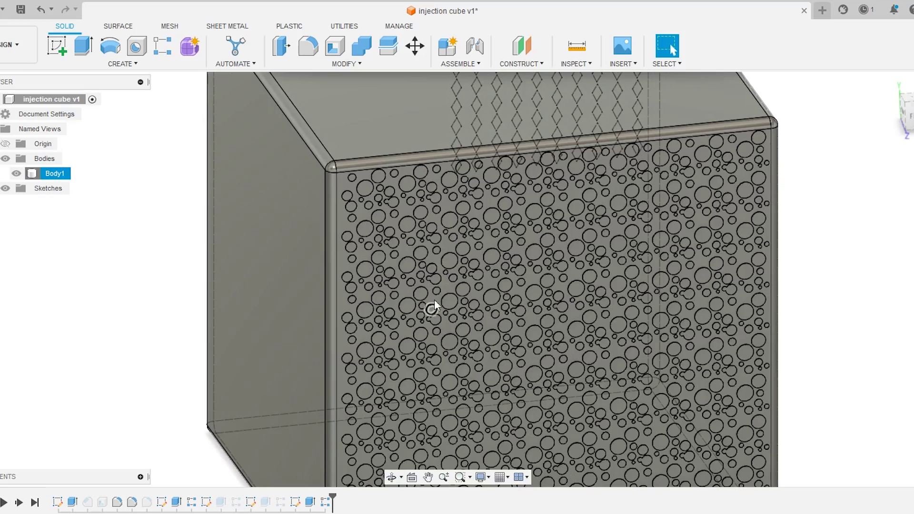
{"action": "scroll", "coordinate": [429, 281], "scroll_direction": "up", "scroll_amount": 3}
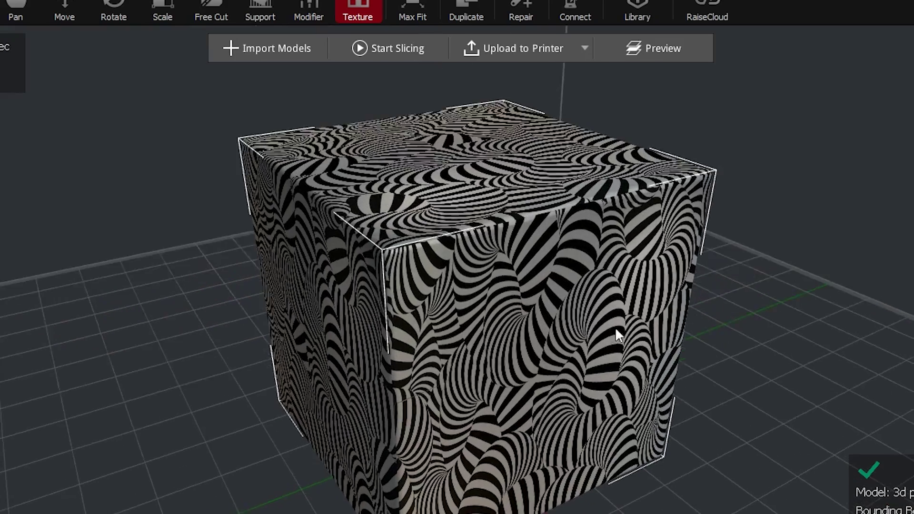
{"action": "left_click_drag", "start_coordinate": [616, 327], "coordinate": [653, 488]}
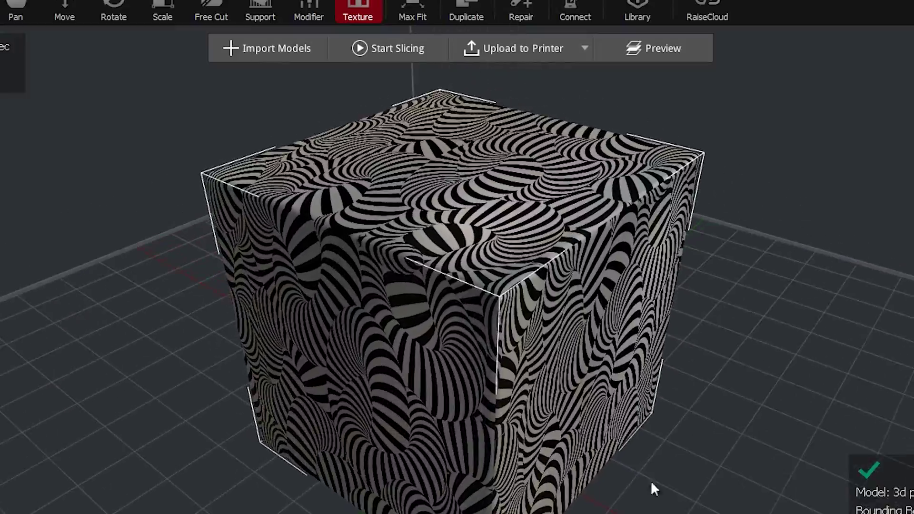